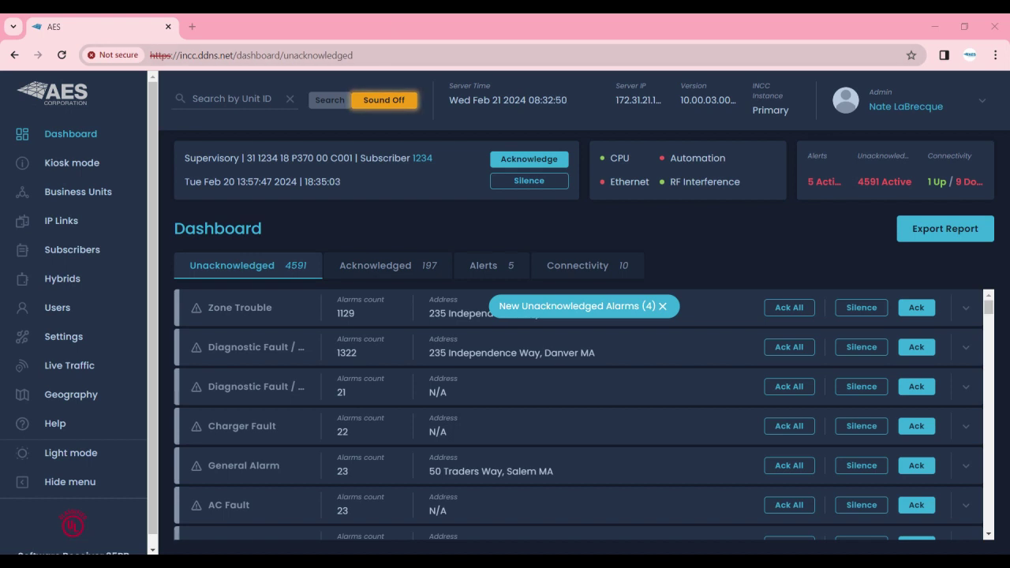
# Look through the subscribers list, search for unit ID 9114 and open that subscriber's settings.
pyautogui.click(78, 254)
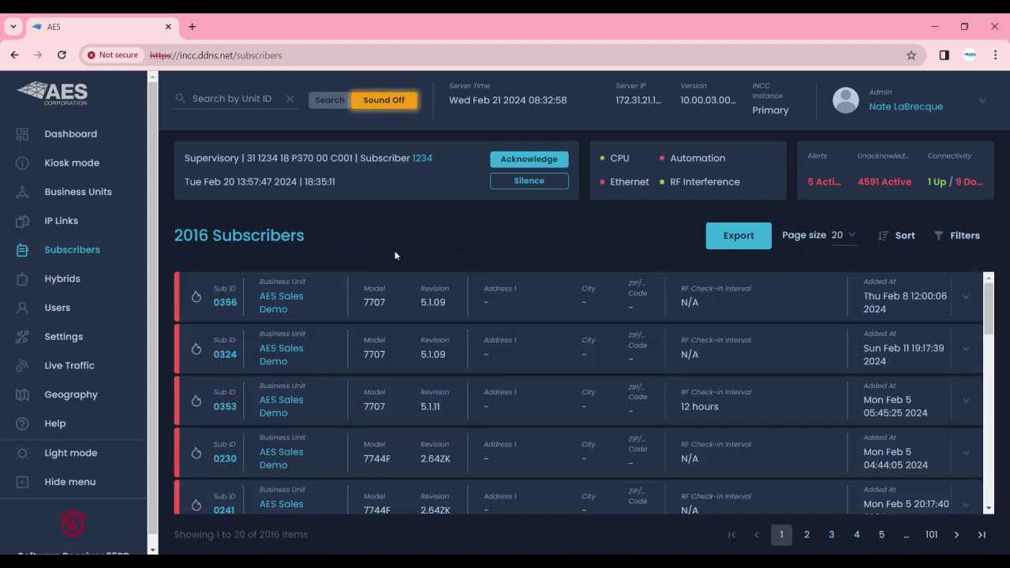
pyautogui.scroll(-6, 463, 349)
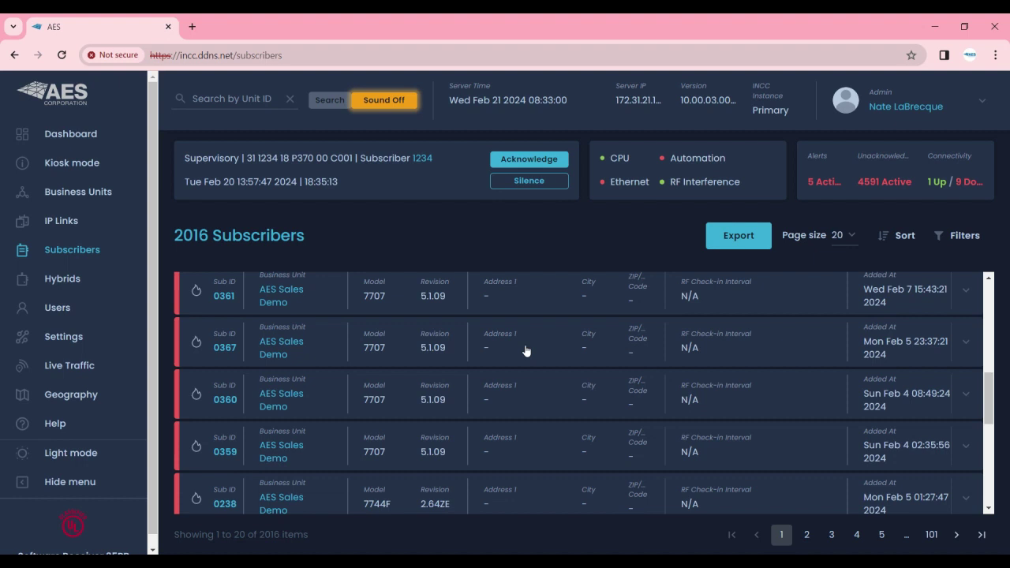
pyautogui.scroll(-5, 526, 350)
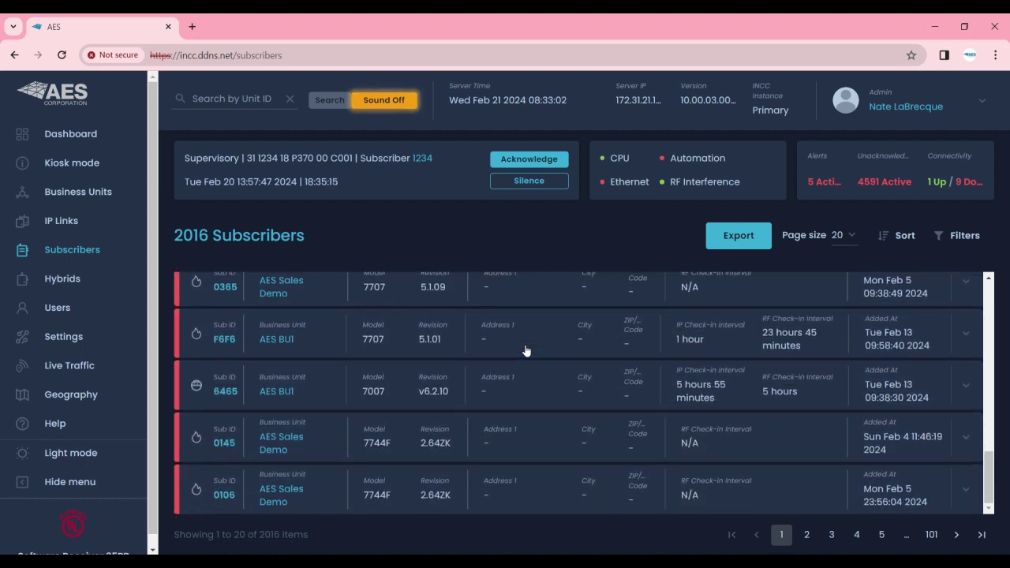
pyautogui.click(235, 98)
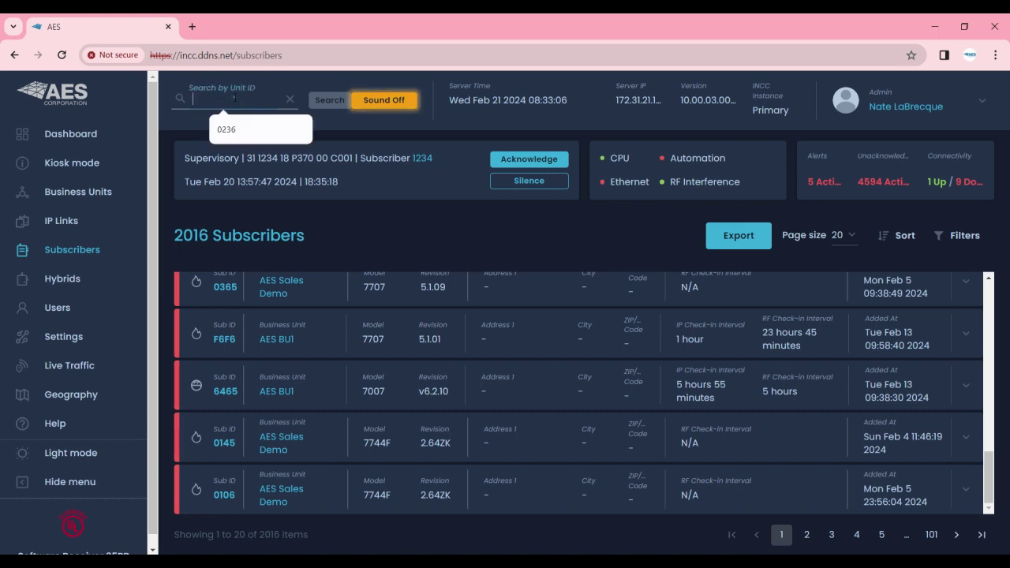
pyautogui.write('9114')
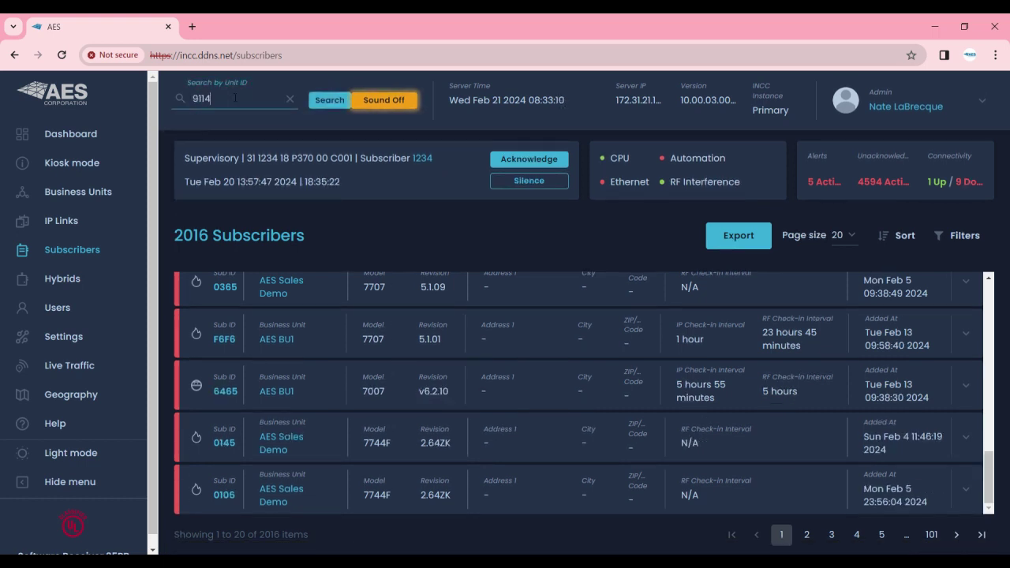
pyautogui.press('Return')
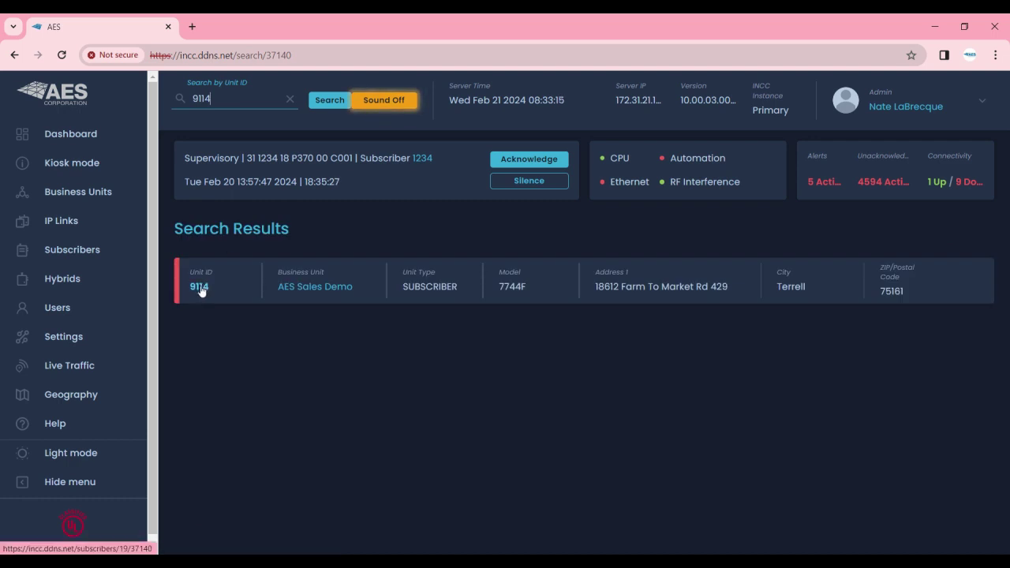
pyautogui.click(200, 288)
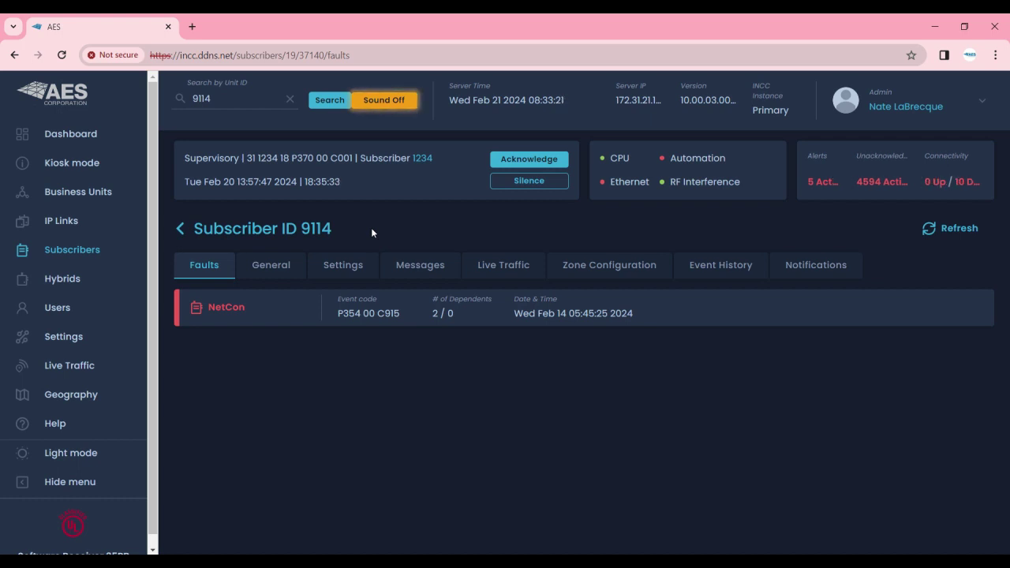
pyautogui.click(345, 268)
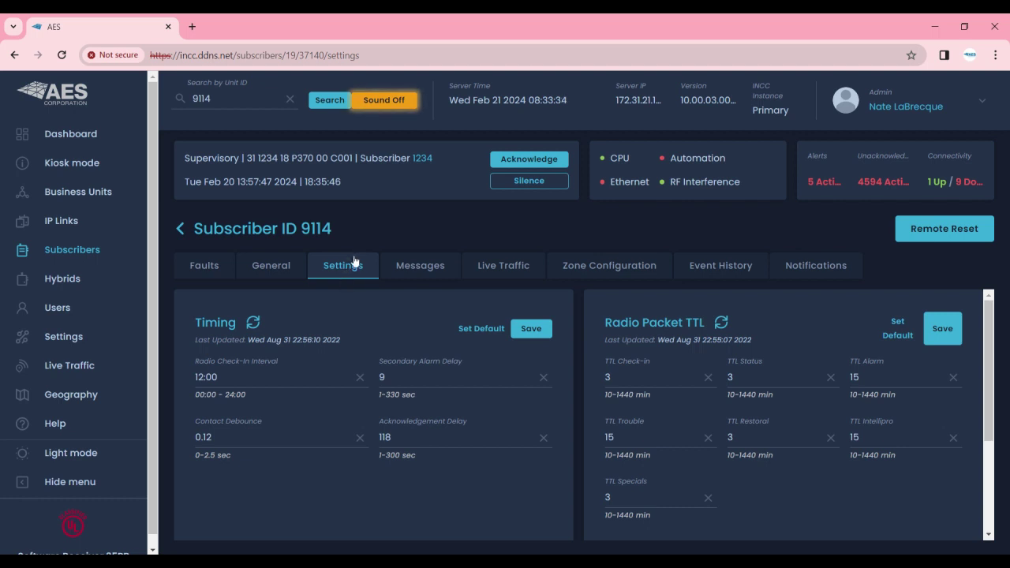
# Set the radio check-in interval to 23:45 and the secondary alarm delay to 10 seconds, and save the timing.
pyautogui.click(253, 377)
pyautogui.write('23:45')
pyautogui.click(392, 378)
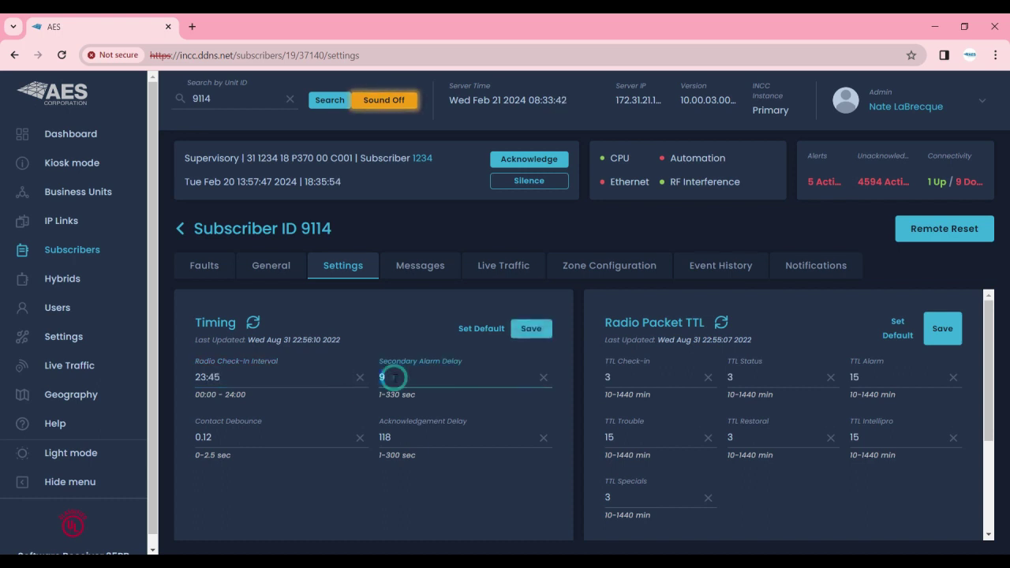
pyautogui.doubleClick(393, 378)
pyautogui.write('10')
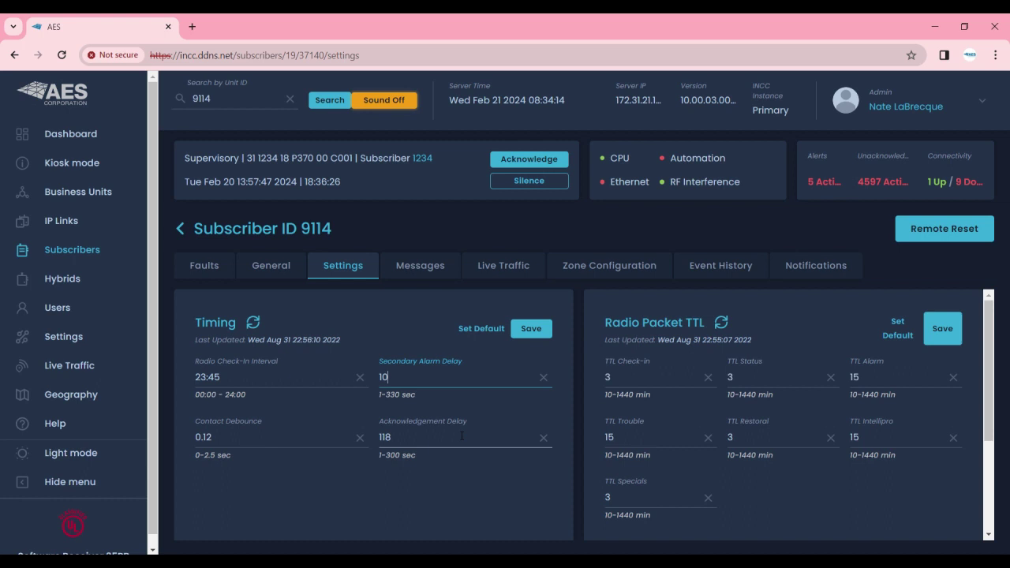
pyautogui.click(529, 330)
# Restore the default values for Timing and for Radio Packet TTL, saving each group.
pyautogui.click(482, 329)
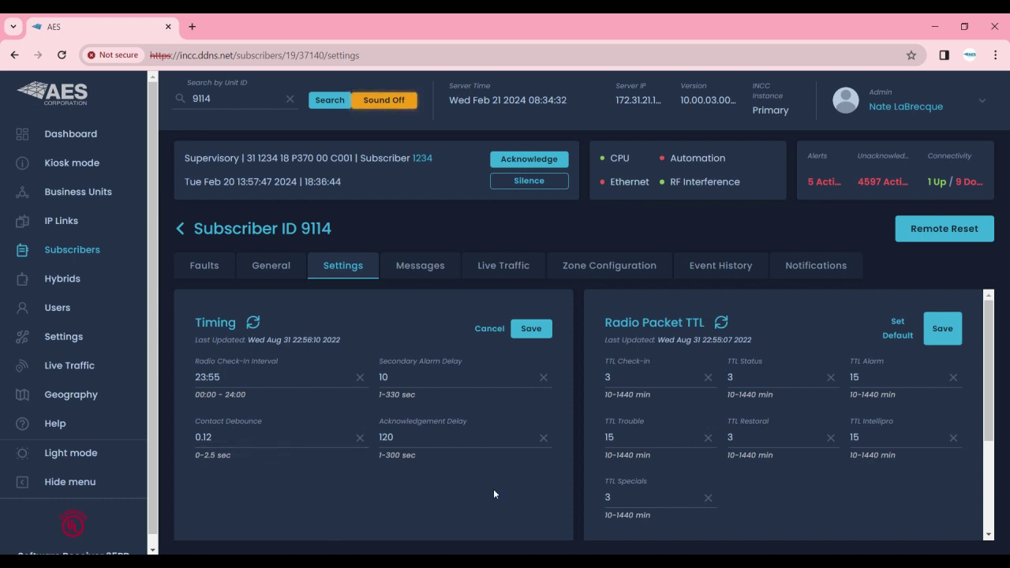
pyautogui.click(533, 329)
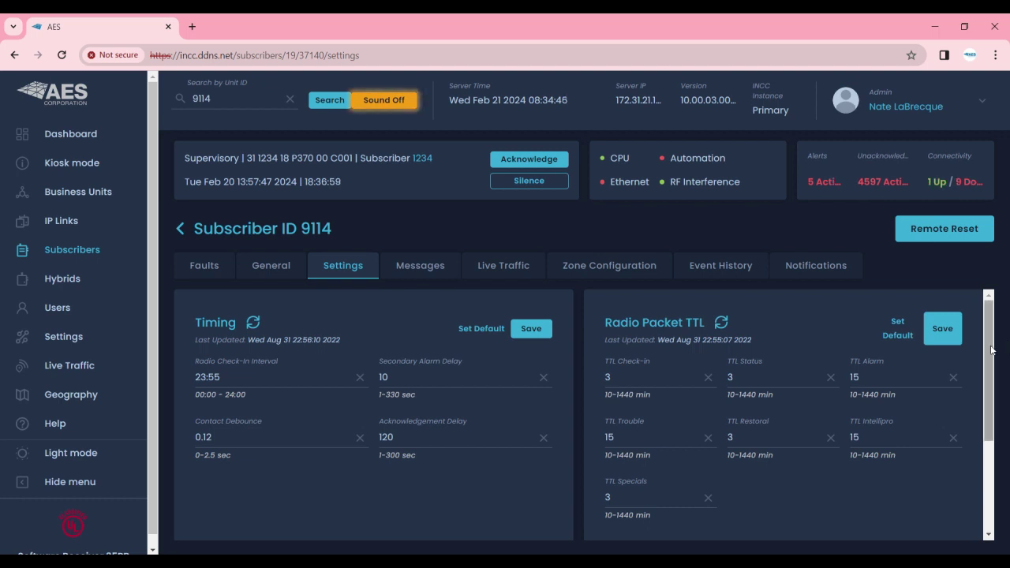
pyautogui.moveTo(993, 351); pyautogui.dragTo(992, 354)
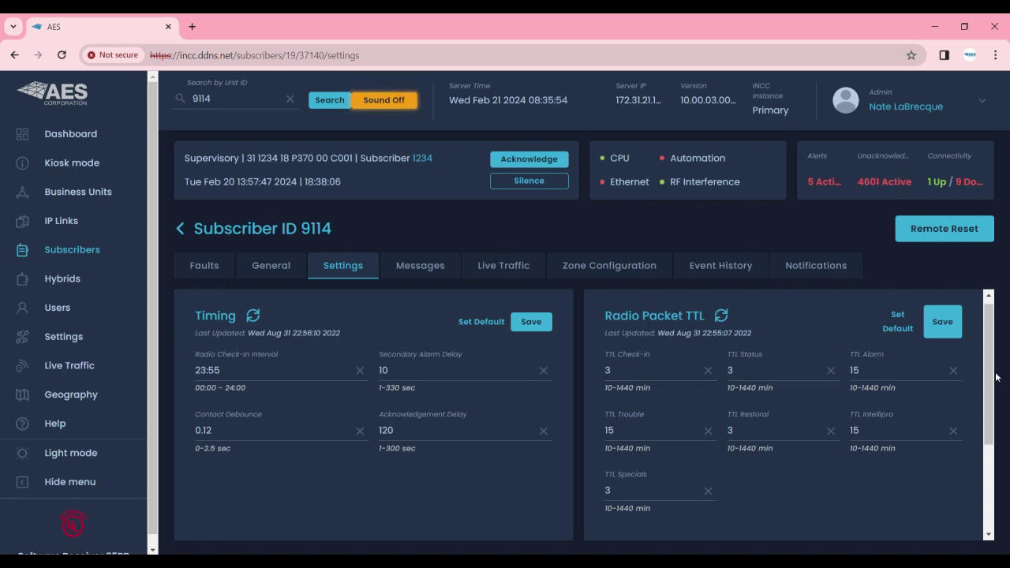
pyautogui.moveTo(988, 379); pyautogui.dragTo(988, 384)
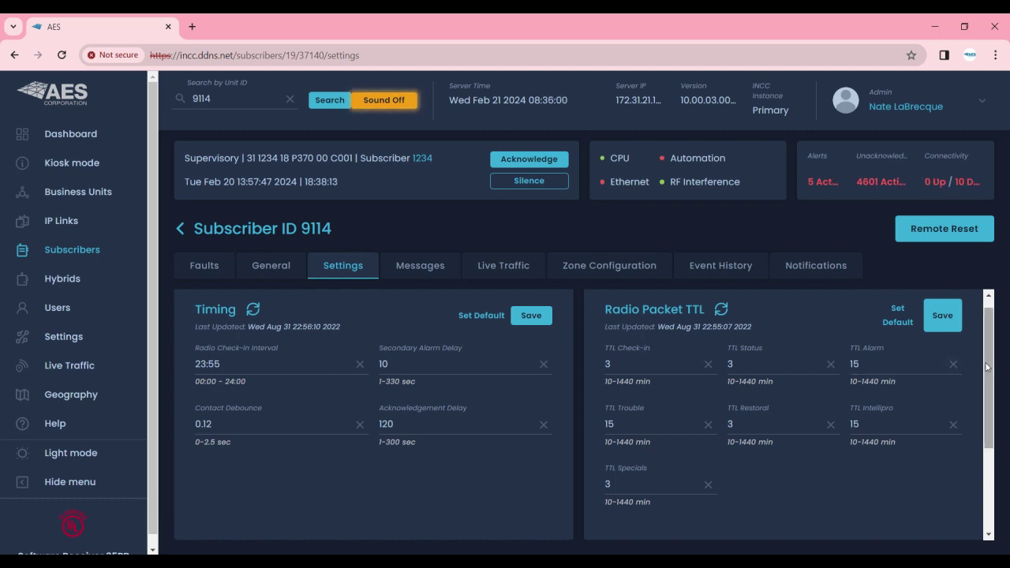
pyautogui.click(905, 324)
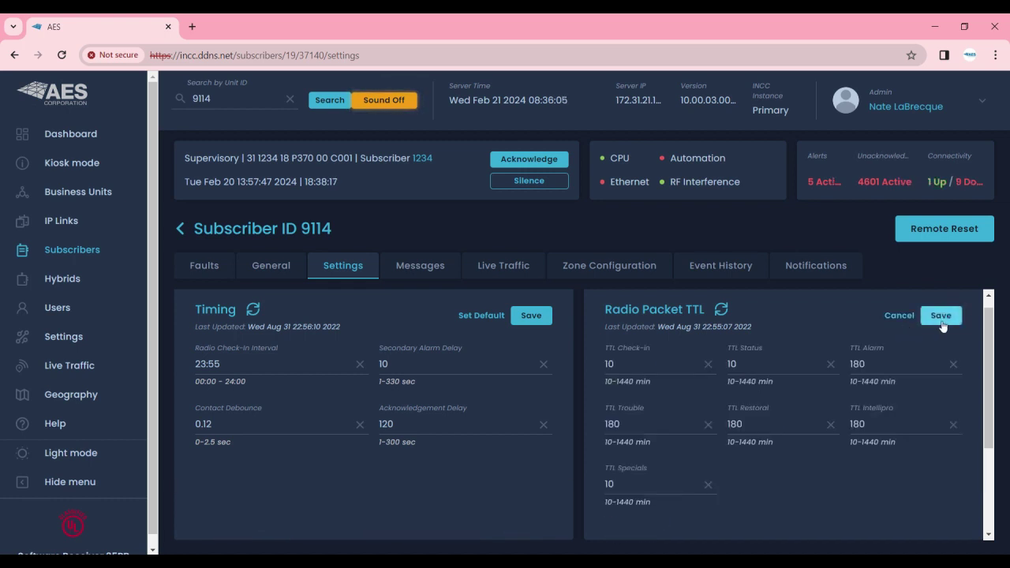
pyautogui.click(941, 316)
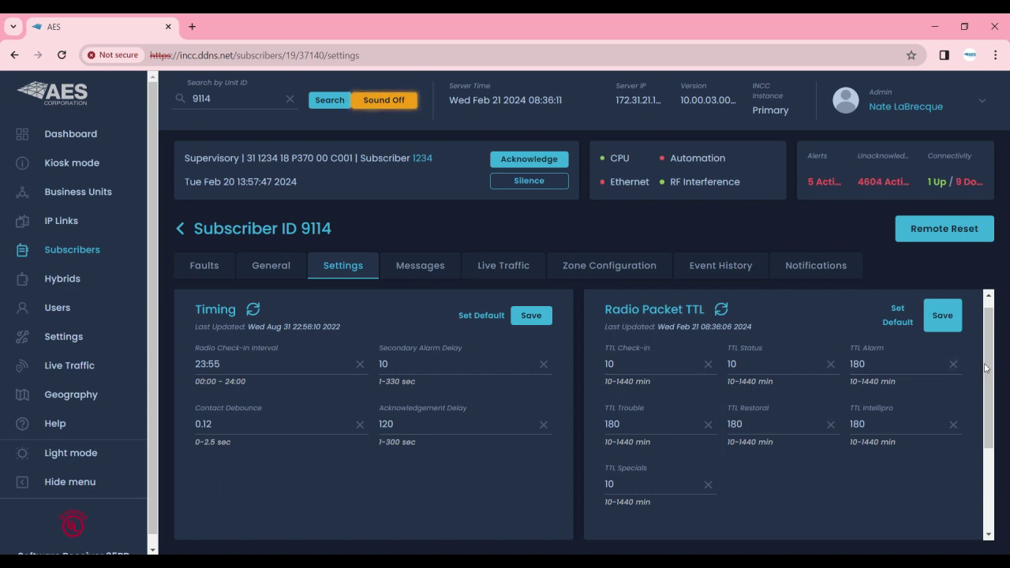
# Turn off the RF TX setting for subscriber 9114.
pyautogui.moveTo(985, 368); pyautogui.dragTo(985, 472)
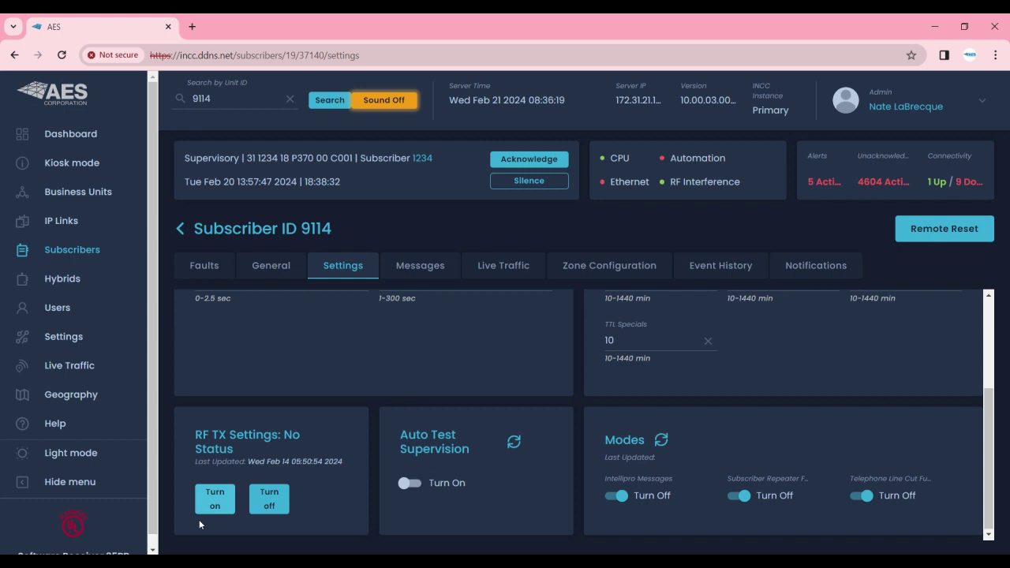
pyautogui.click(268, 510)
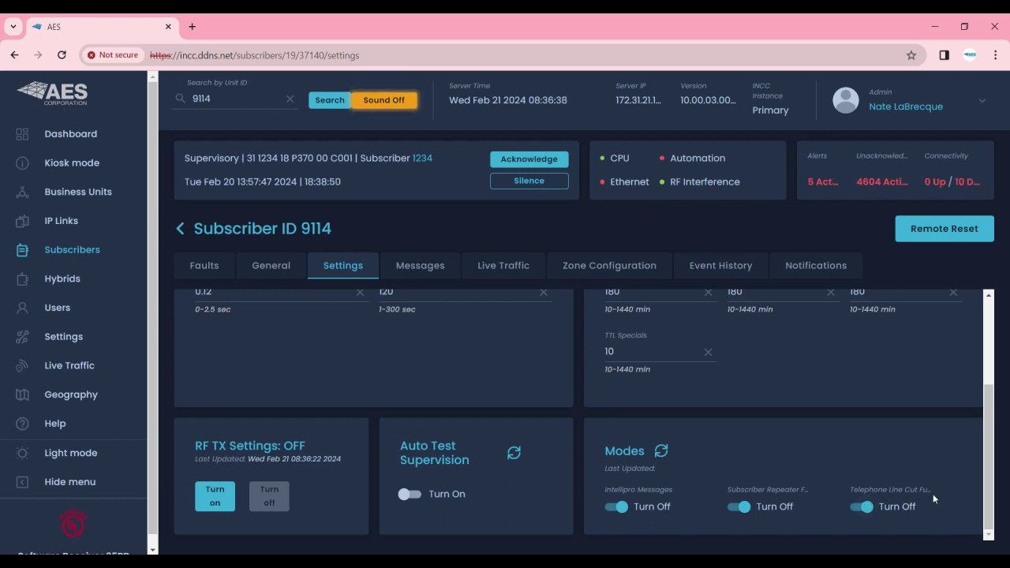
pyautogui.scroll(3, 933, 495)
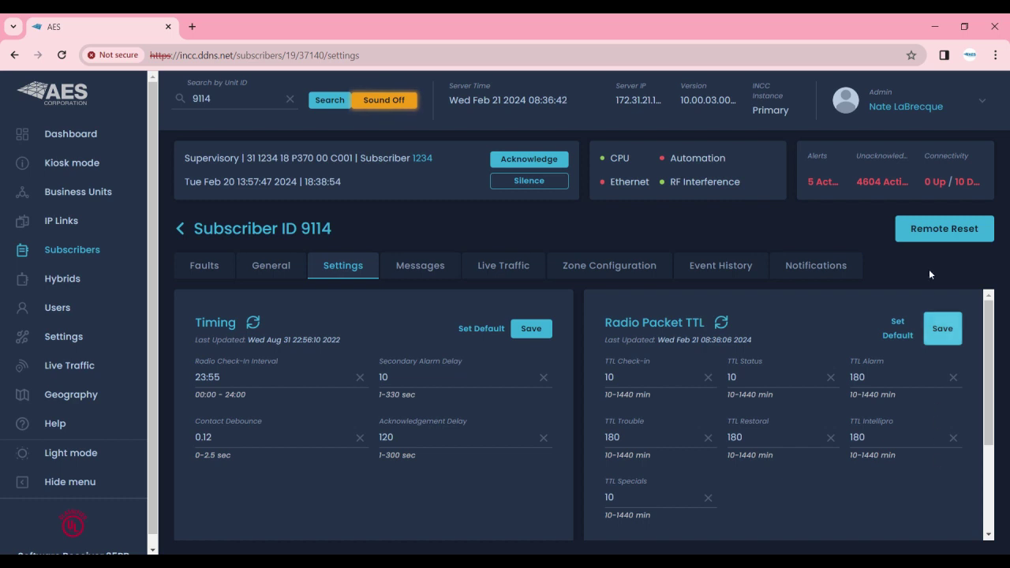
pyautogui.click(931, 231)
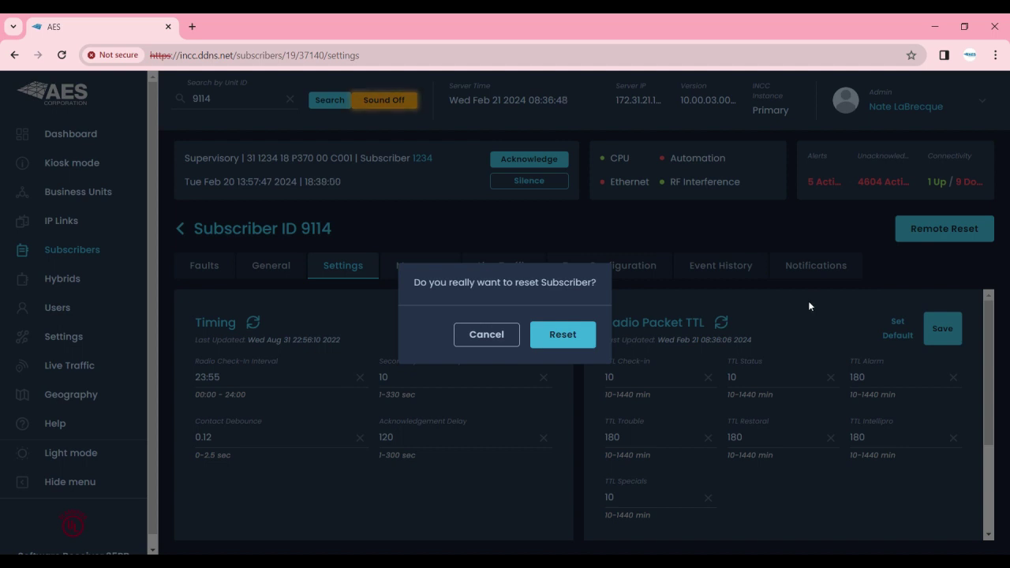
pyautogui.click(469, 341)
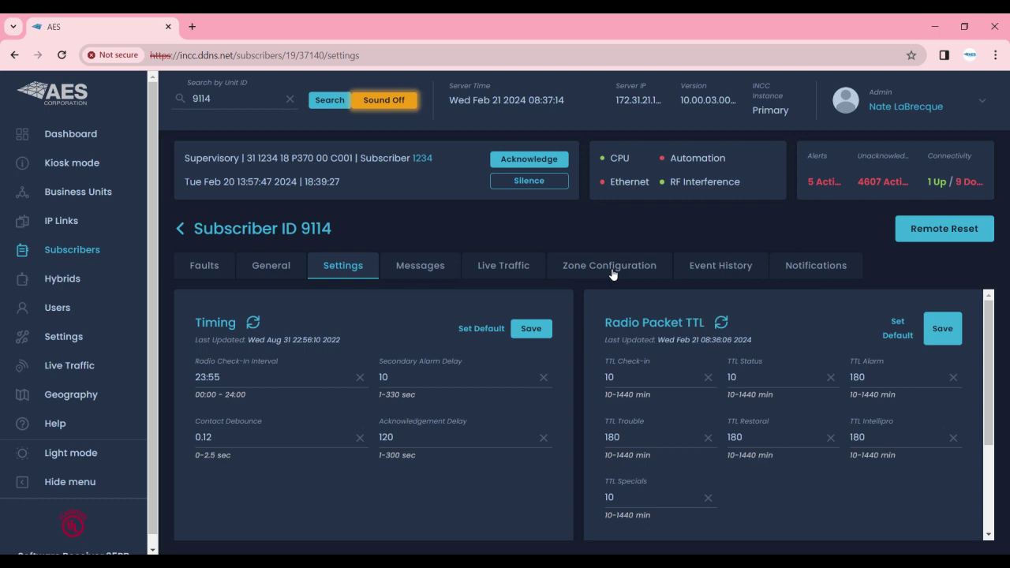
# Review the subscriber's zone configuration, choose Fire as Zone 1's subscriber zone and view its INCC zone options.
pyautogui.click(609, 266)
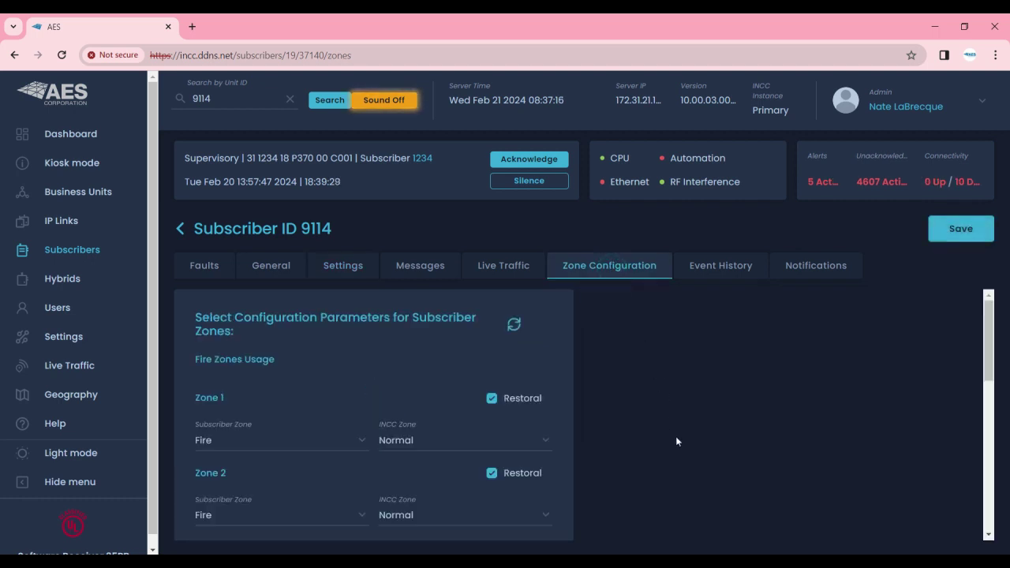
pyautogui.scroll(-5, 773, 437)
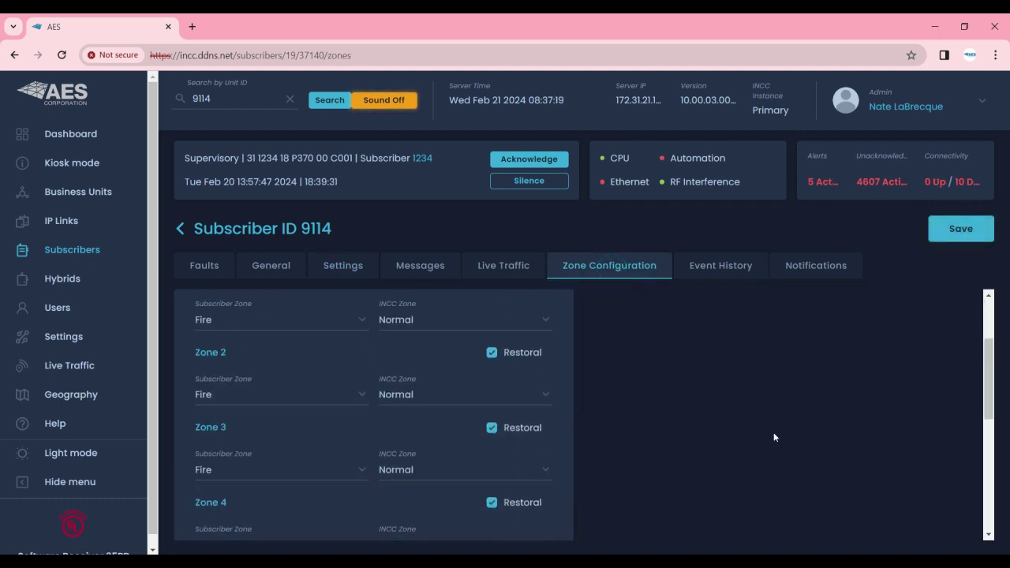
pyautogui.scroll(5, 773, 436)
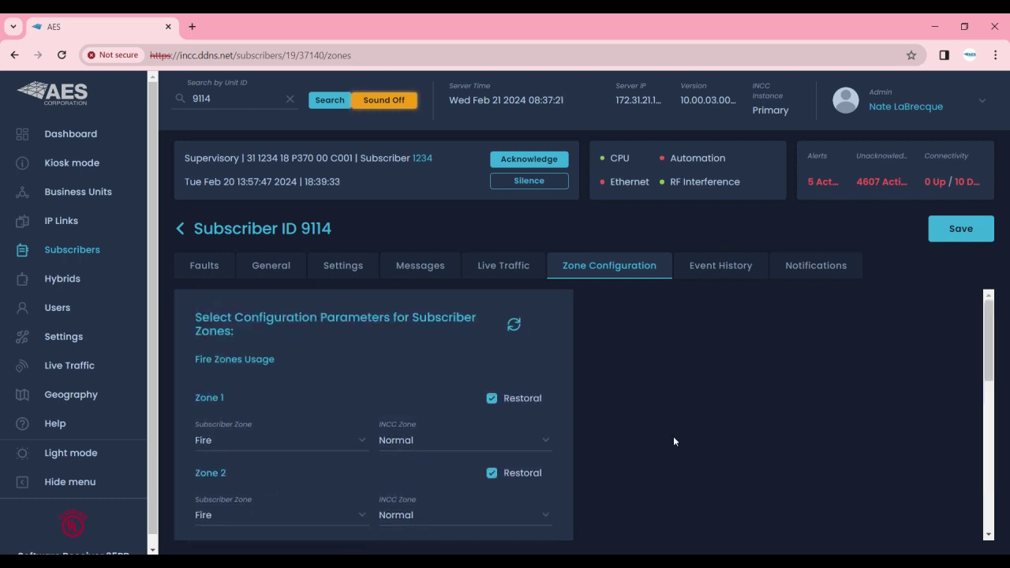
pyautogui.click(362, 443)
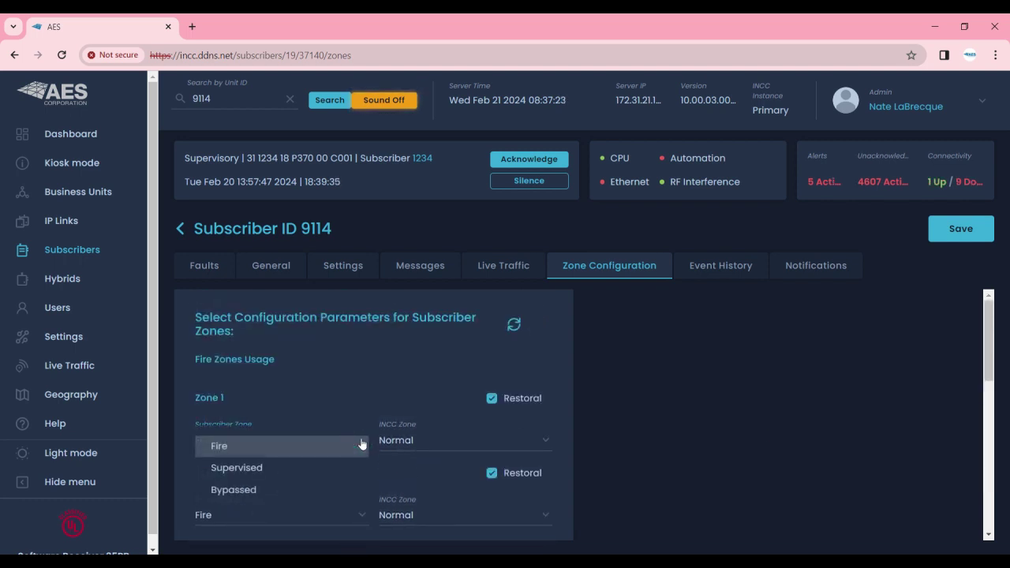
pyautogui.click(299, 446)
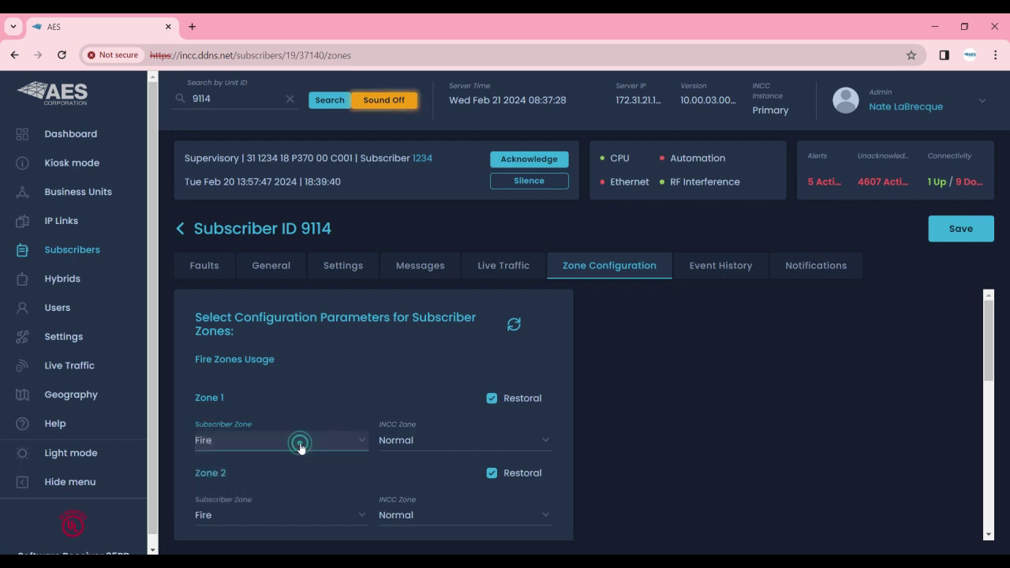
pyautogui.click(438, 436)
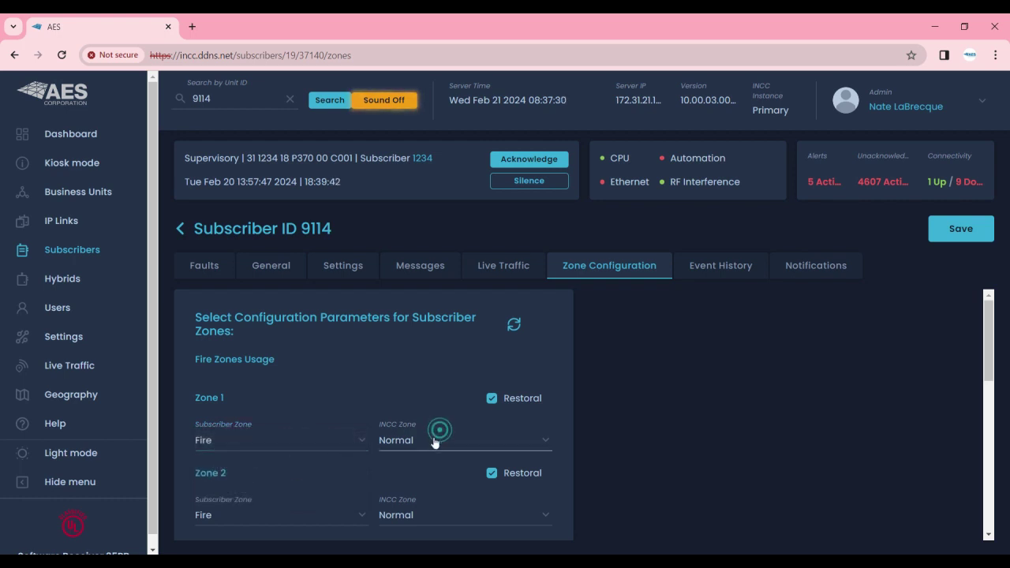
pyautogui.click(684, 460)
pyautogui.scroll(-1, 683, 462)
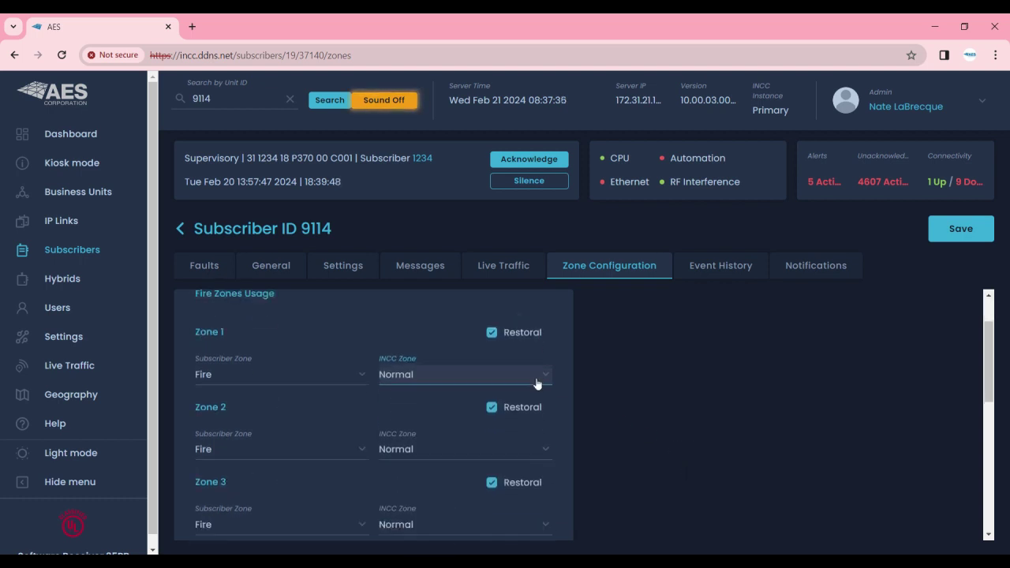
# Disable and re-enable the Restoral option for Zone 1, and save the zone configuration.
pyautogui.click(492, 333)
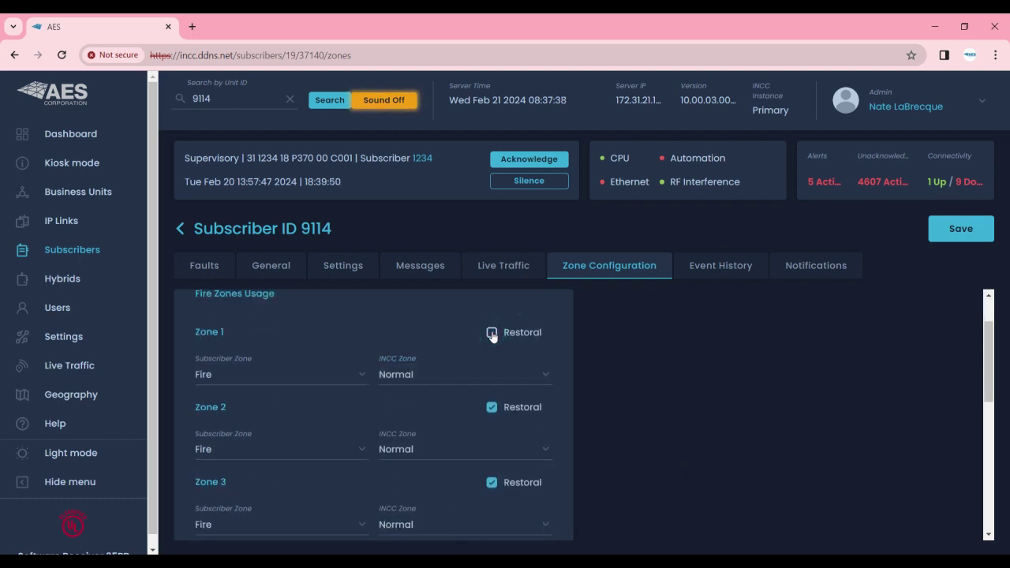
pyautogui.click(492, 333)
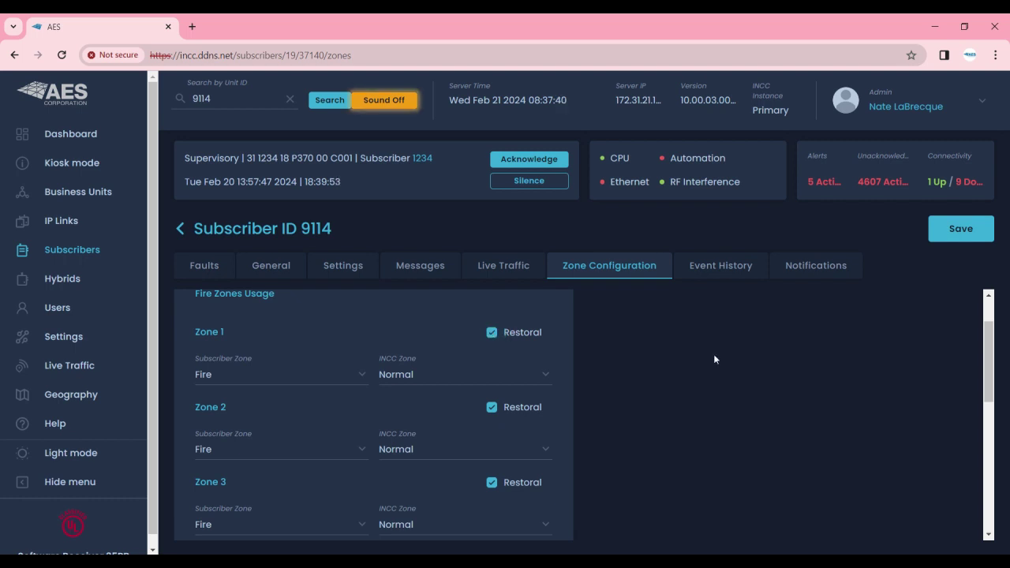
pyautogui.scroll(1, 699, 403)
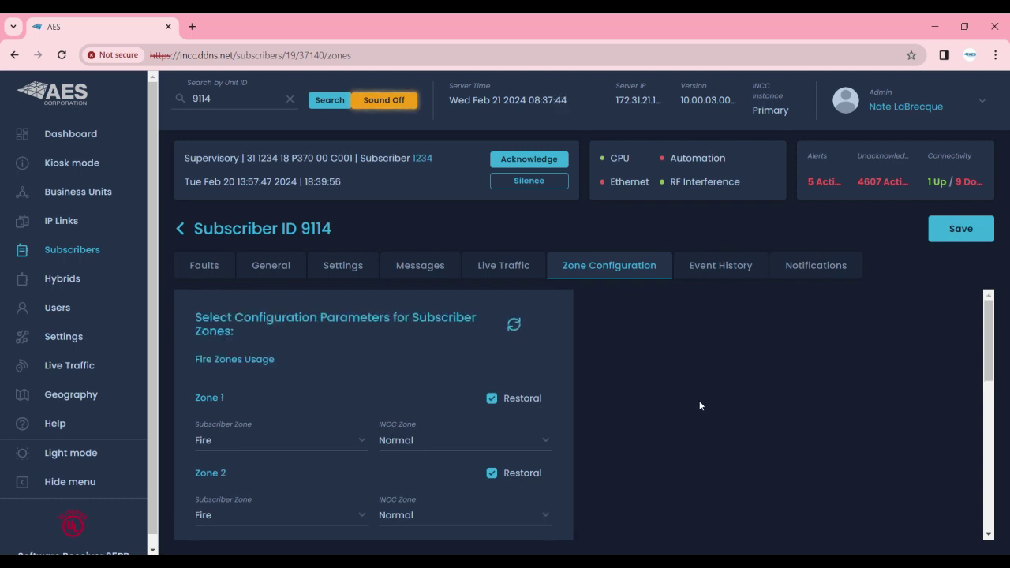
pyautogui.click(960, 227)
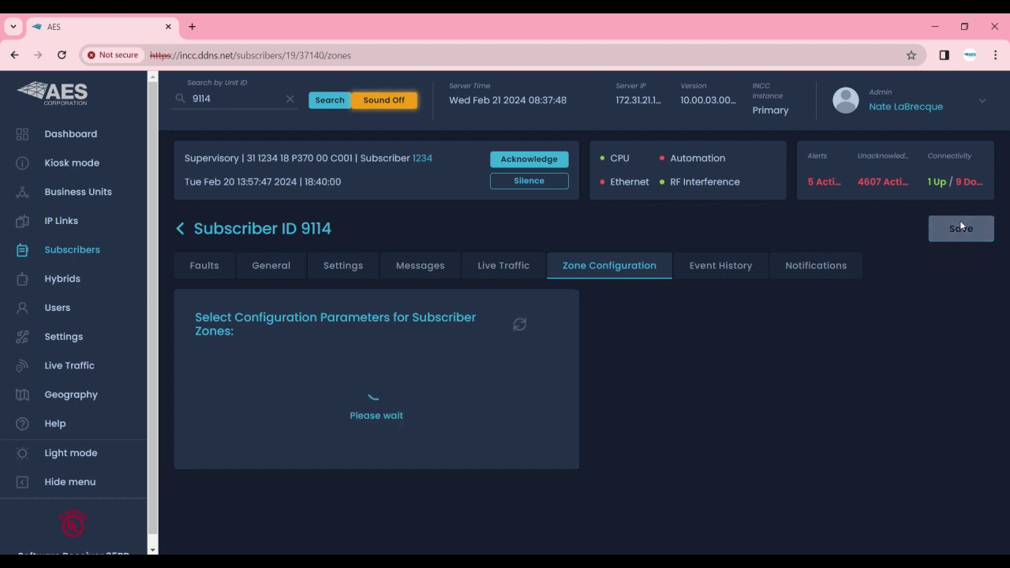